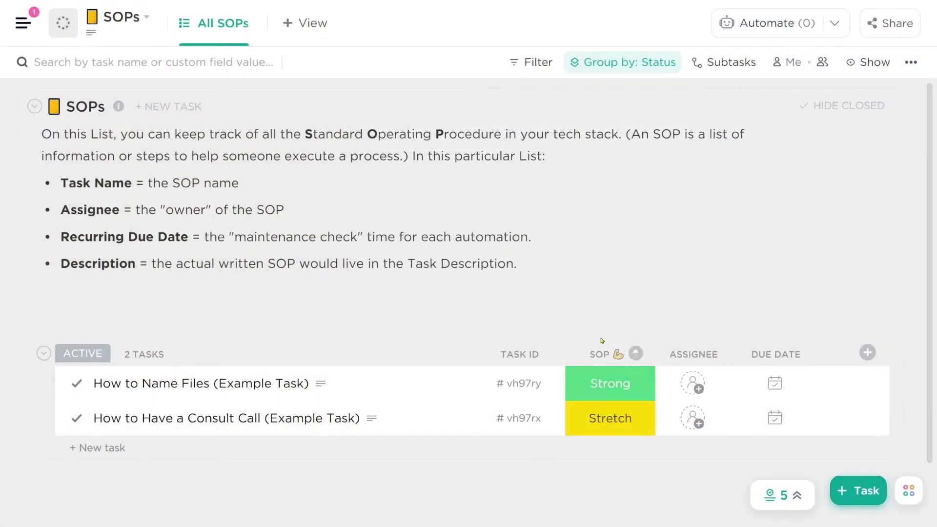
- Check the SOP rating options for How to Name Files without changing them, then open the task
left_click(608, 374)
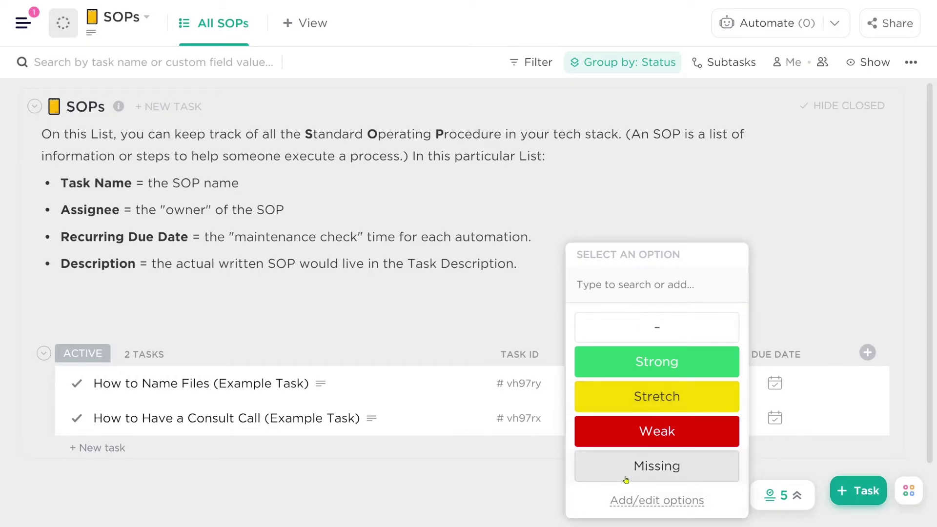
left_click(693, 385)
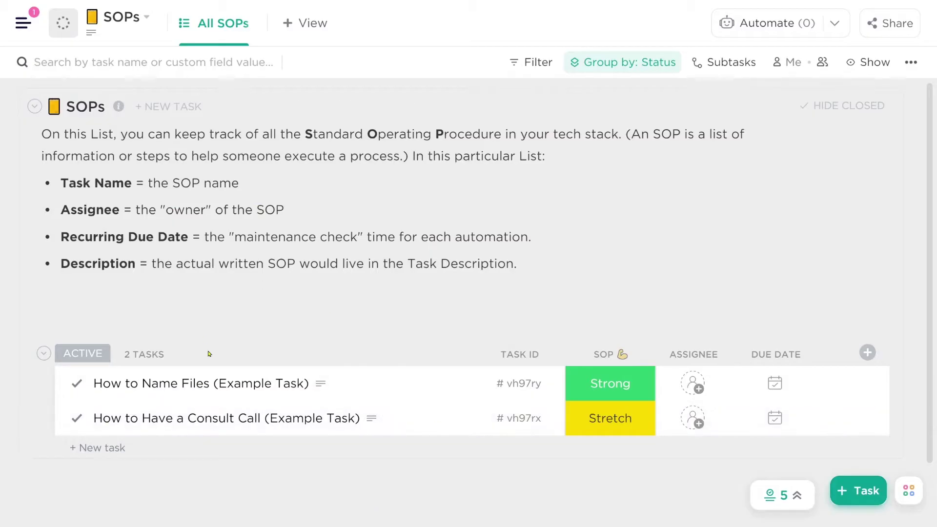
left_click(217, 385)
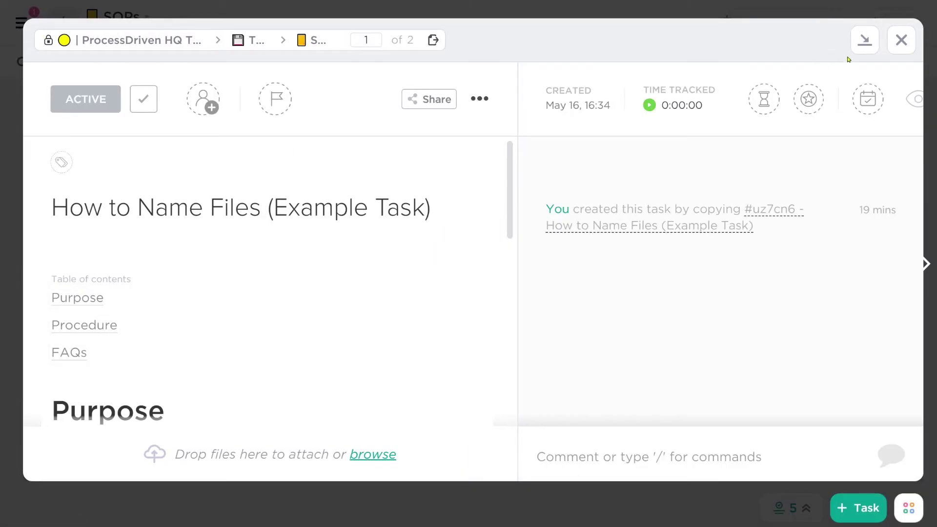
- Show the task description full screen and zoom the page out so more fits
scroll(202, 352, "down", 2)
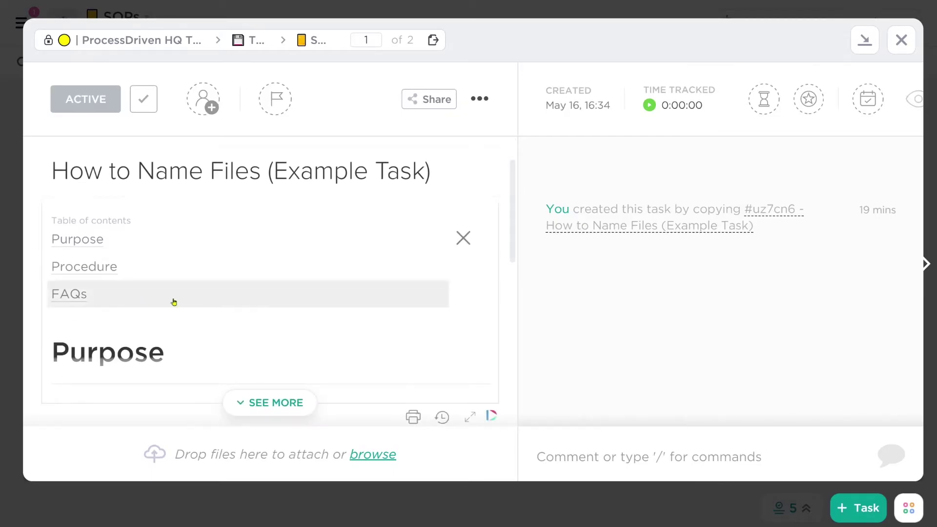
scroll(478, 412, "down", 2)
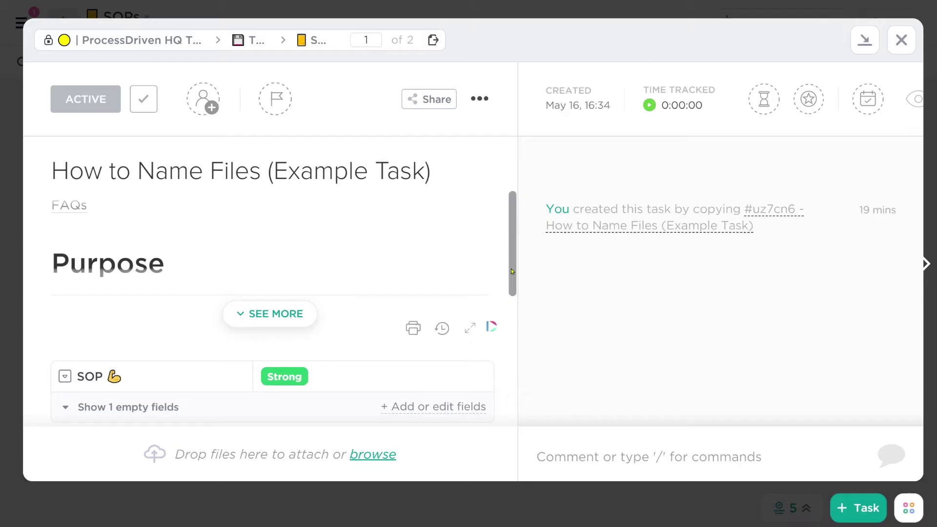
left_click(470, 327)
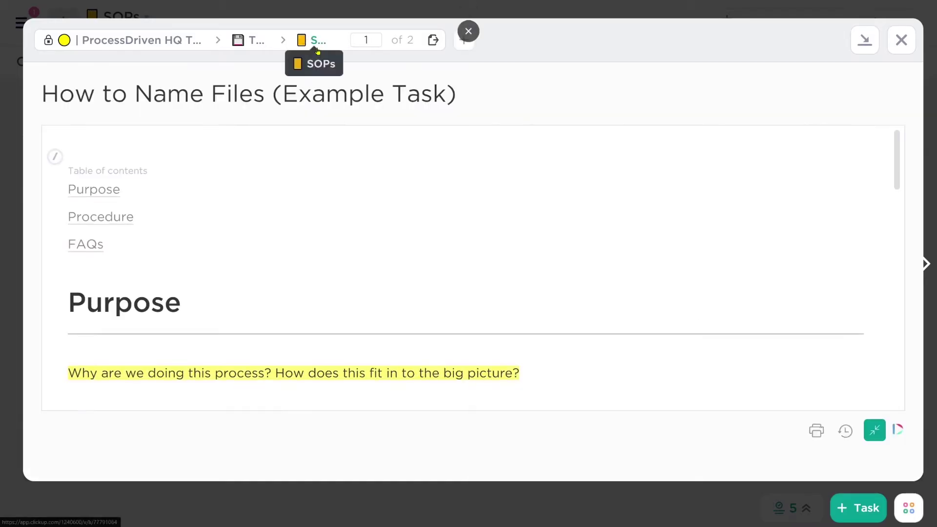
key("ctrl+minus")
key("ctrl+minus")
key("ctrl+minus")
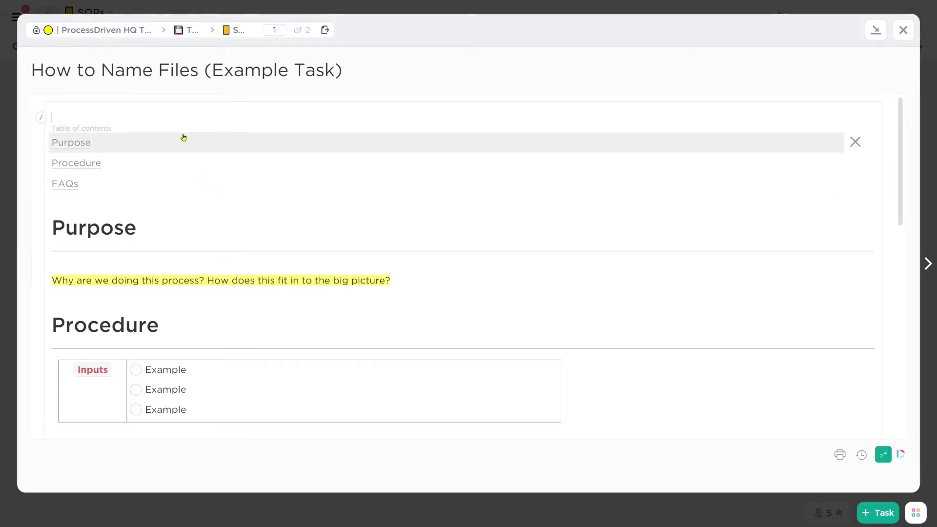
left_click_drag(903, 142, 936, 363)
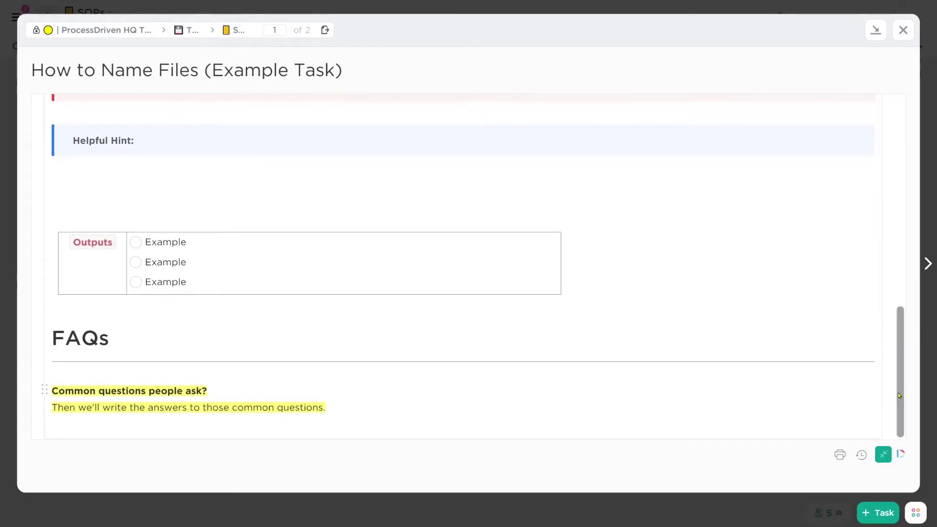
scroll(878, 341, "up", 6)
scroll(889, 270, "up", 5)
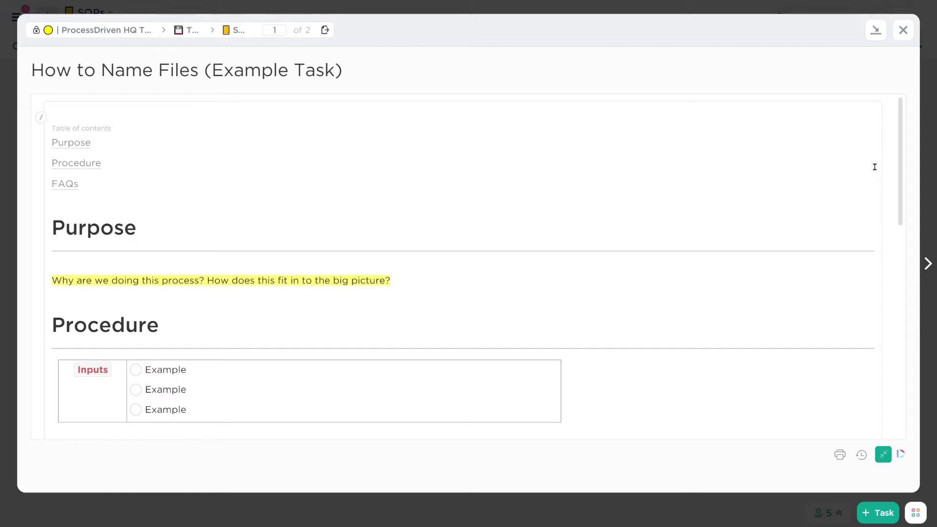
left_click_drag(434, 276, 28, 277)
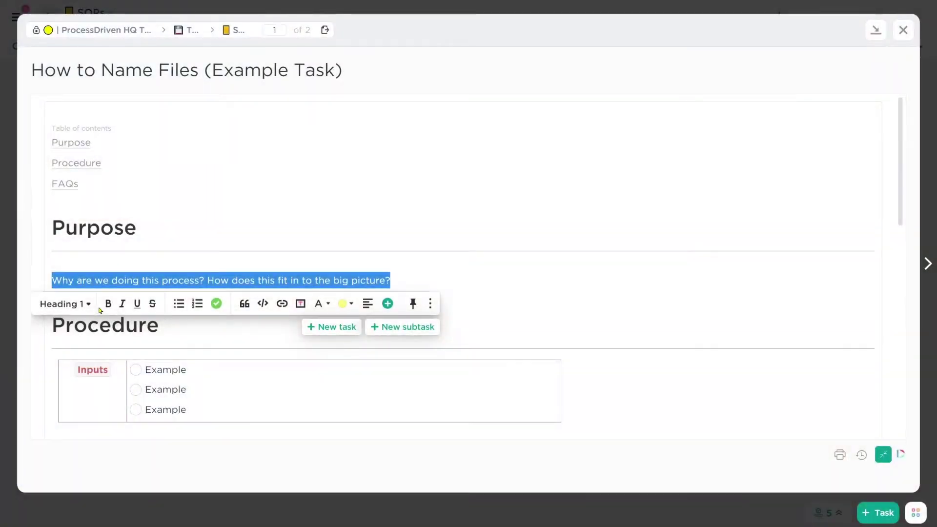
- Delete the Warning, Good Example, Bad Example and Helpful Hint callout blocks below the Procedure prompt
left_click(335, 264)
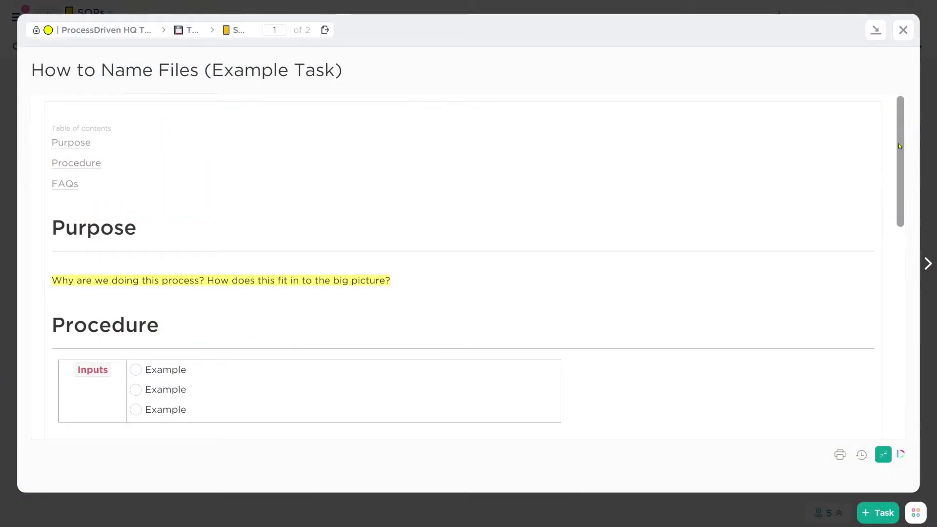
left_click_drag(900, 145, 905, 224)
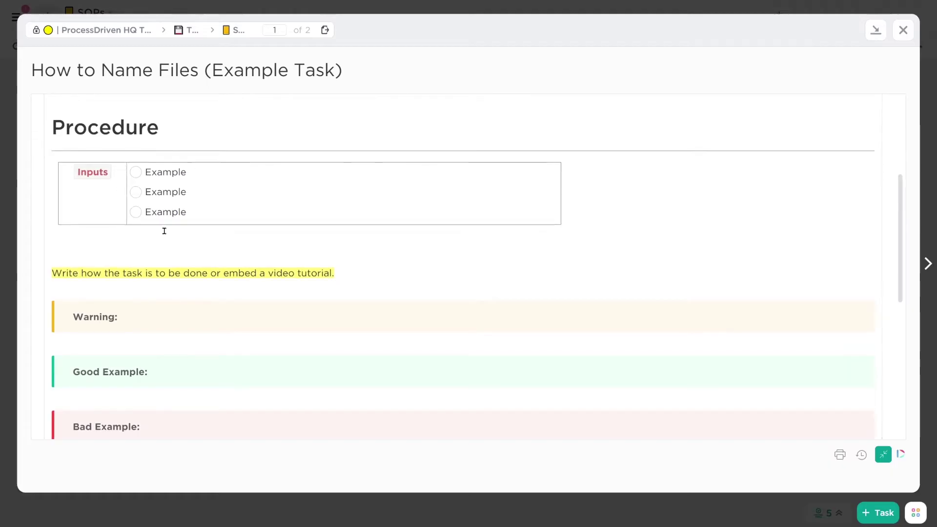
left_click_drag(203, 212, 138, 174)
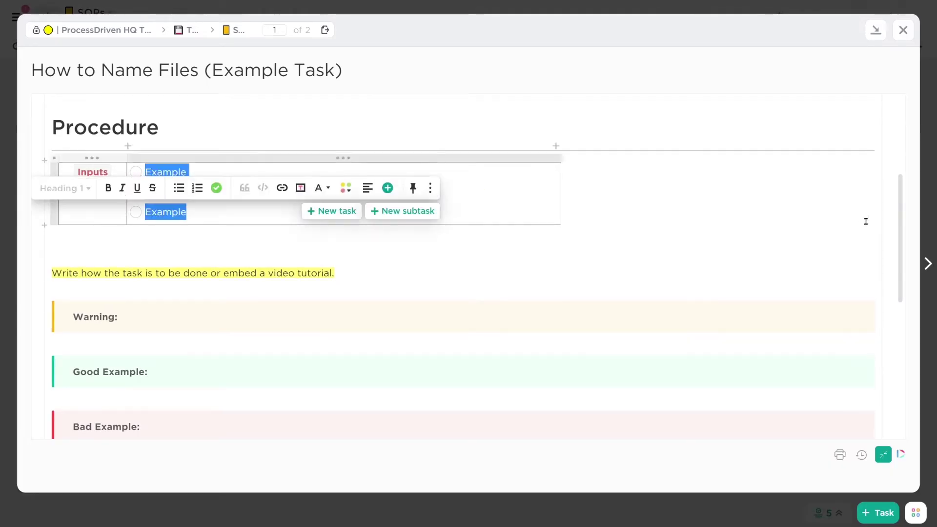
scroll(892, 230, "down", 7)
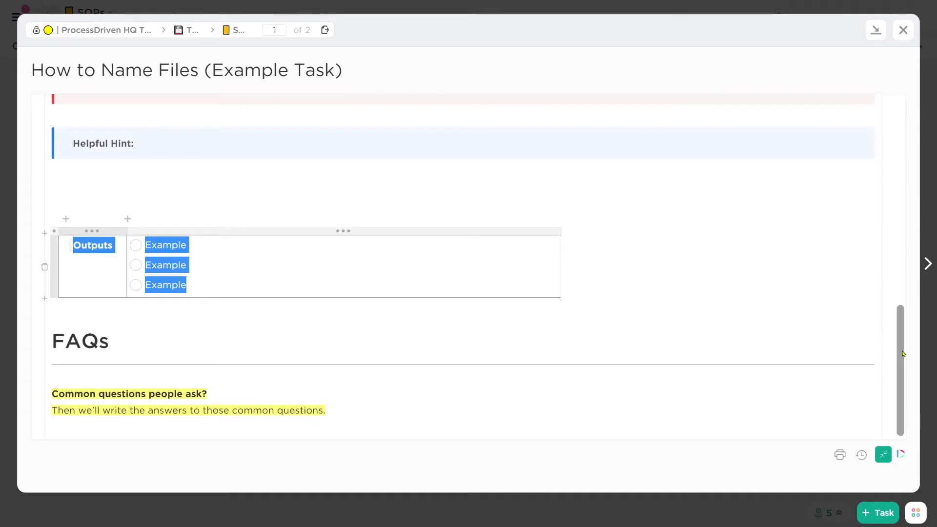
left_click_drag(902, 353, 902, 272)
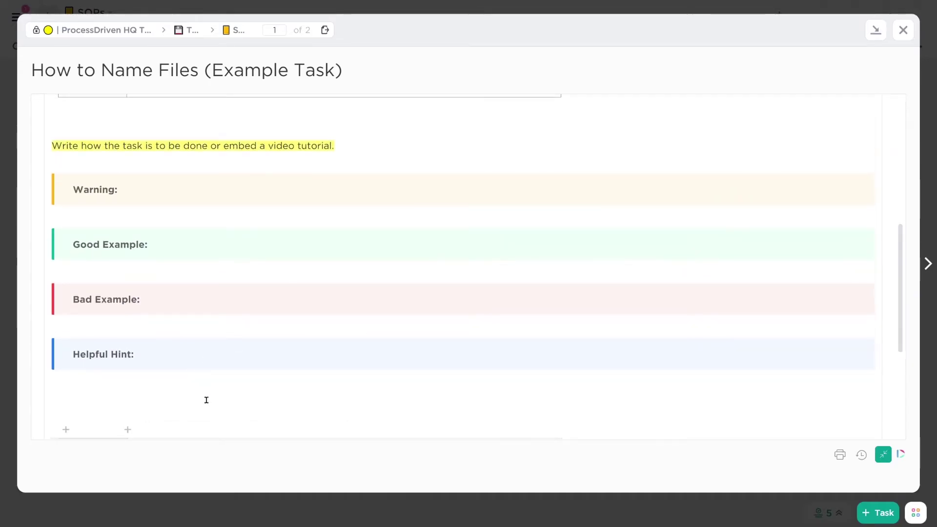
left_click(64, 352)
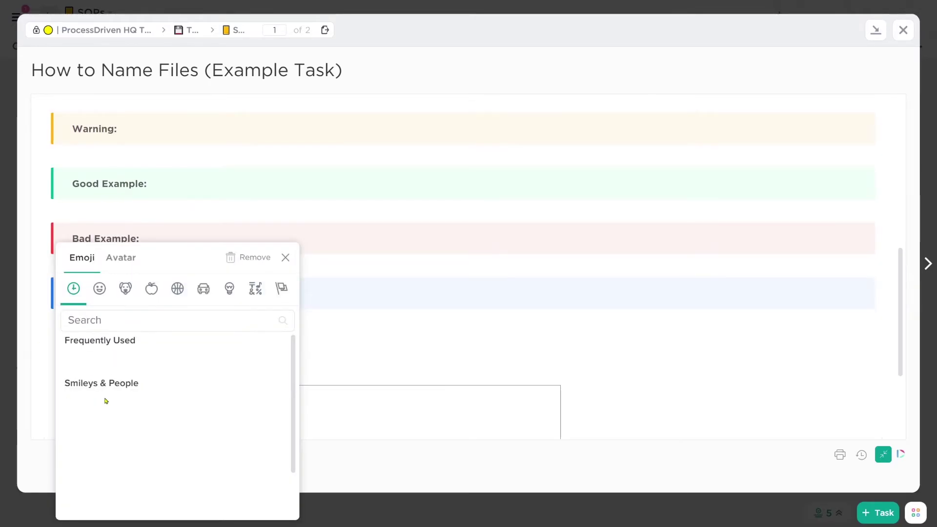
left_click(98, 362)
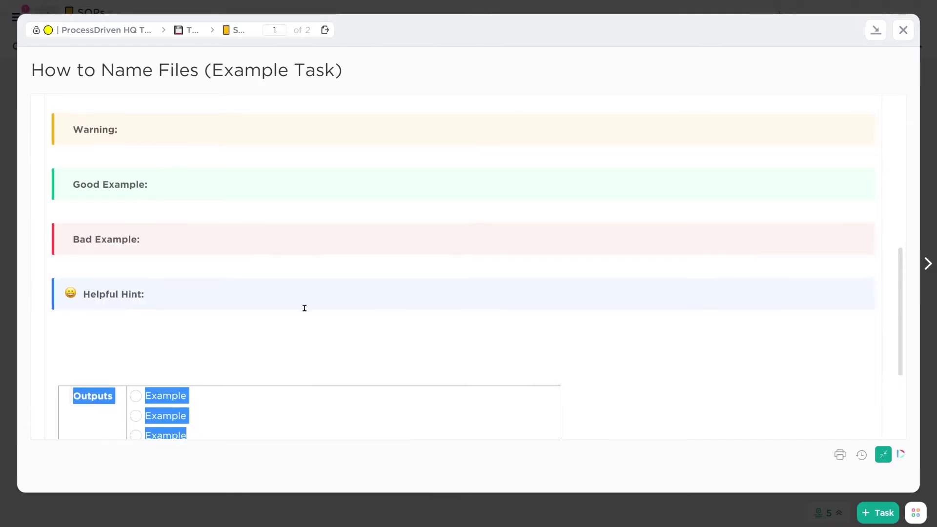
key("Delete")
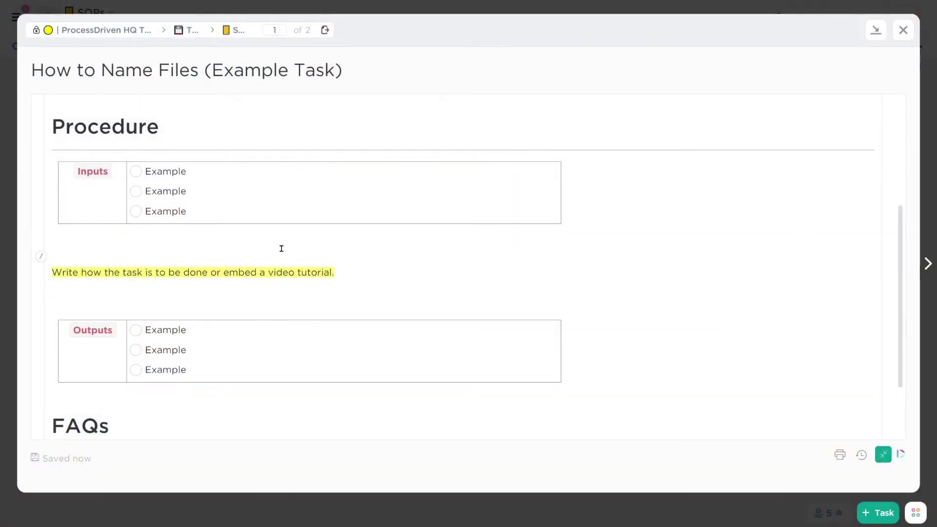
- Insert a toggle list under Inputs: 'Step 1. Do this.', 'Step 2. Then that.', 'Step 3. Finally,...'
left_click(281, 249)
type("/tog")
key("Return")
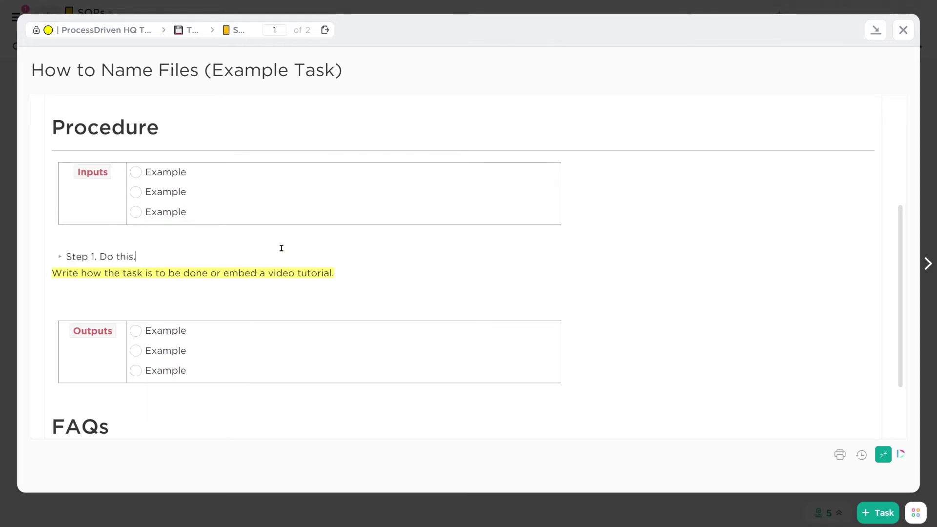
key("Return")
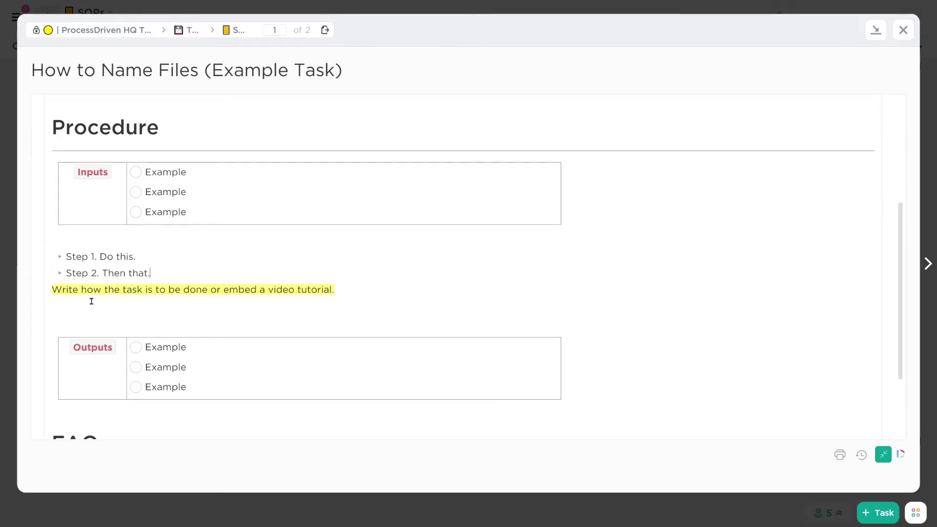
key("Return")
type("Step 3. Finally,....")
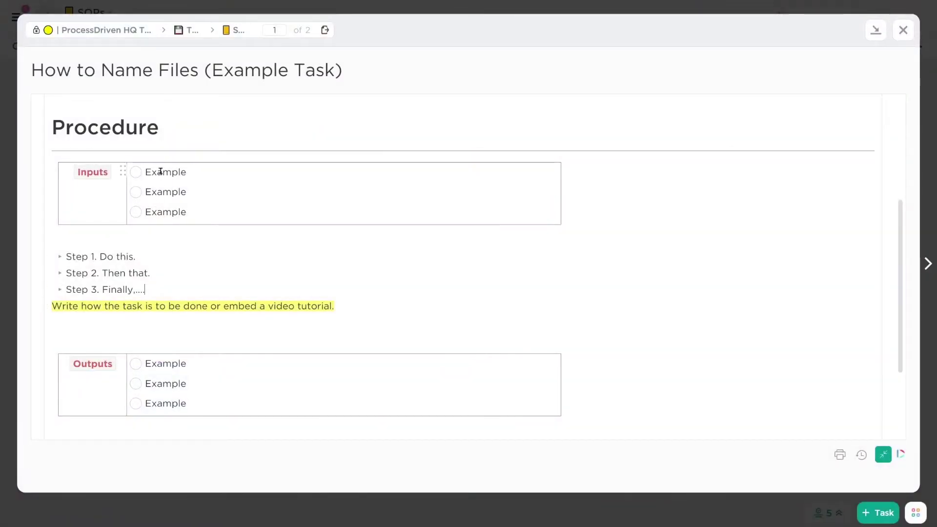
- Expand the Step 1, 2 and 3 toggles and write 'Explain this text' inside Step 1
left_click(61, 258)
left_click(91, 274)
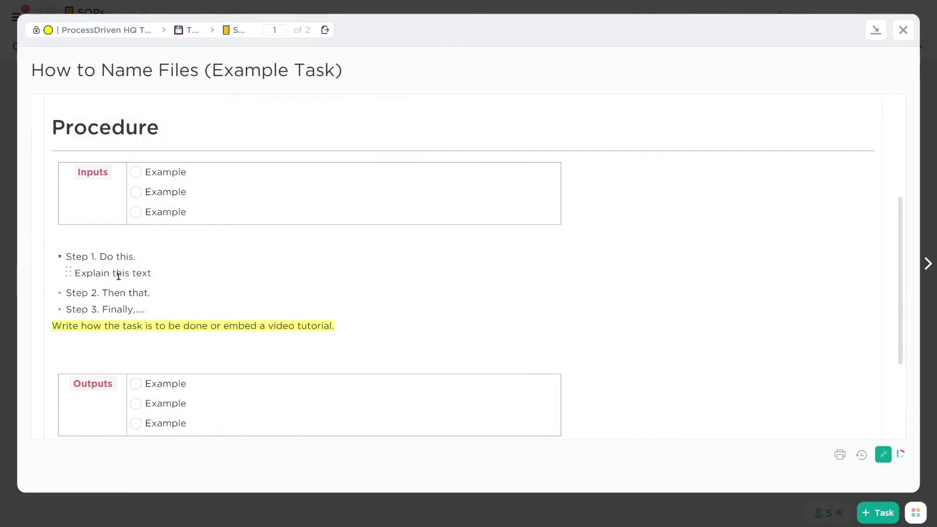
left_click(60, 293)
left_click(60, 324)
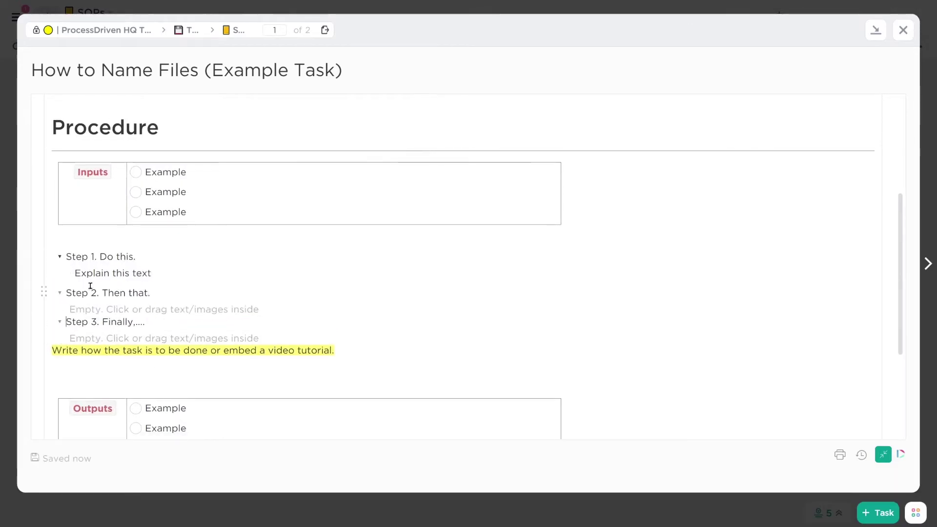
left_click_drag(128, 272, 73, 272)
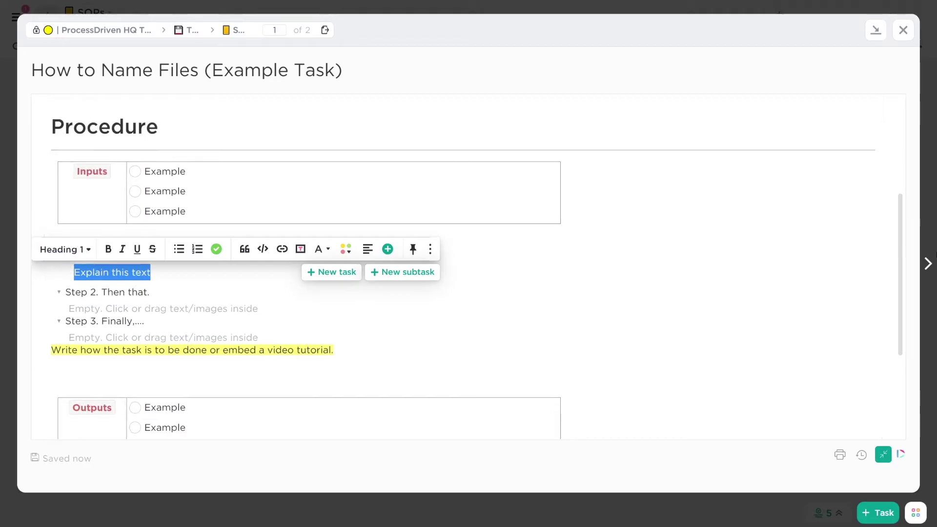
scroll(900, 251, "down", 3)
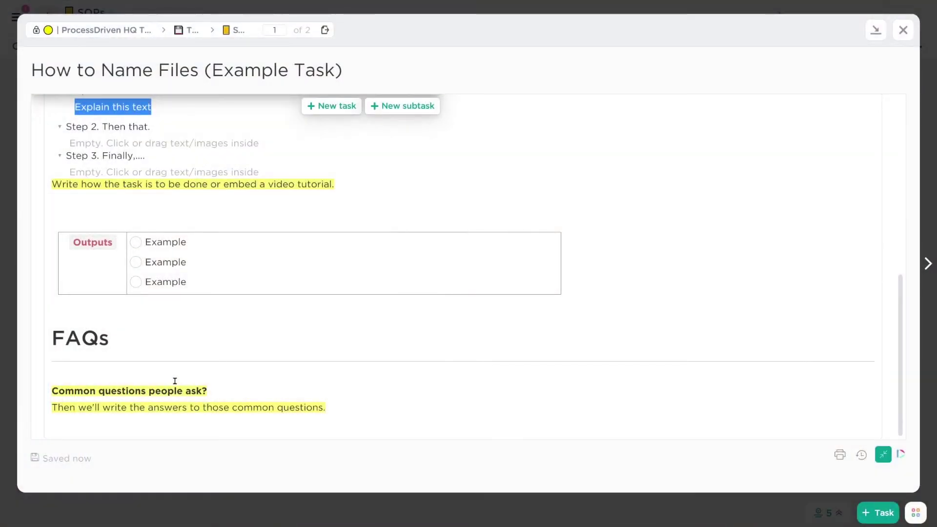
left_click(295, 350)
- Use the browser find bar to search 'search' and jump to the Outputs and FAQs match
scroll(616, 335, "up", 10)
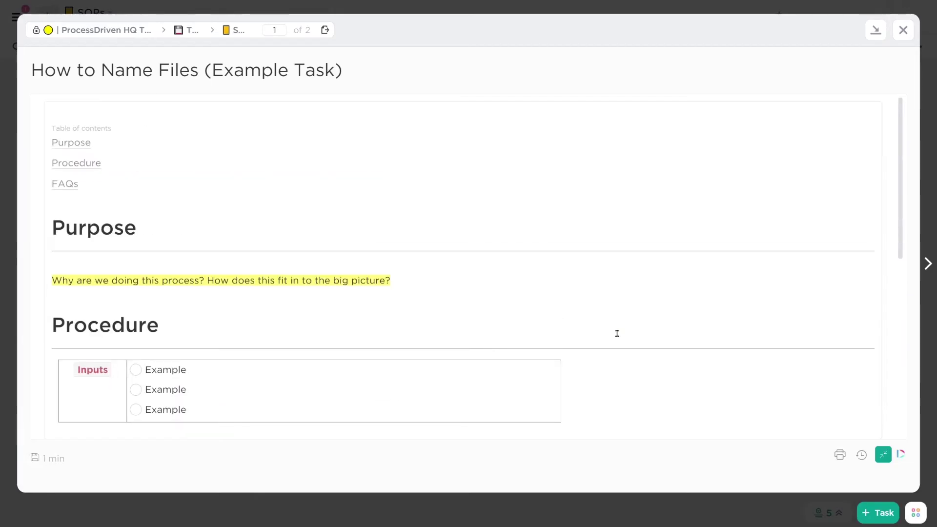
key("ctrl+f")
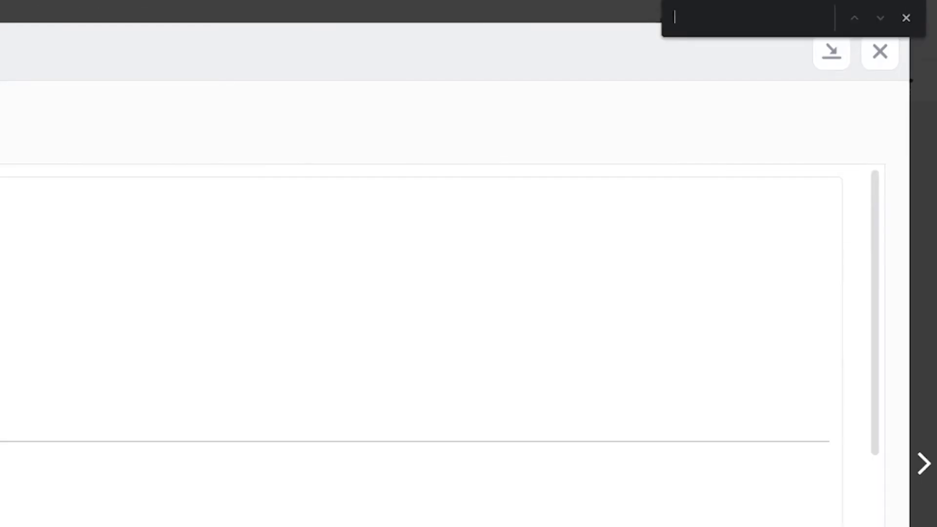
type("search")
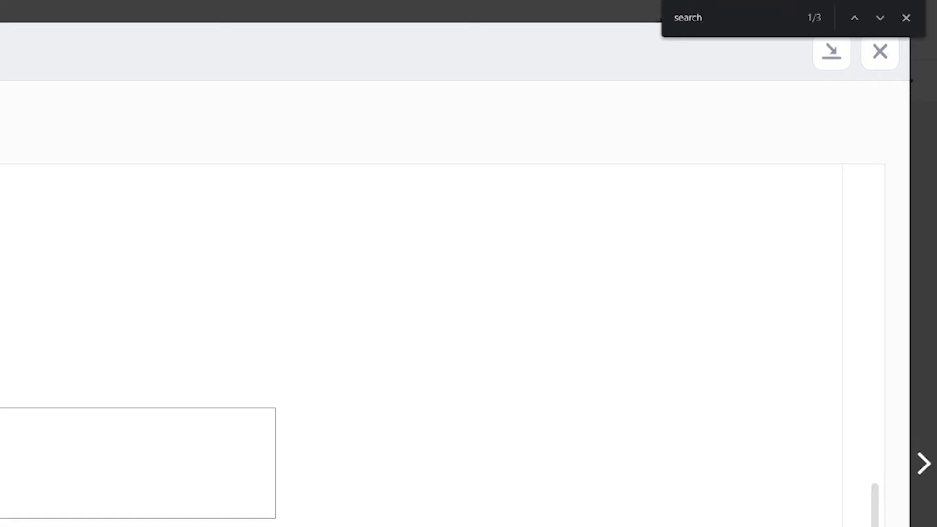
key("Return")
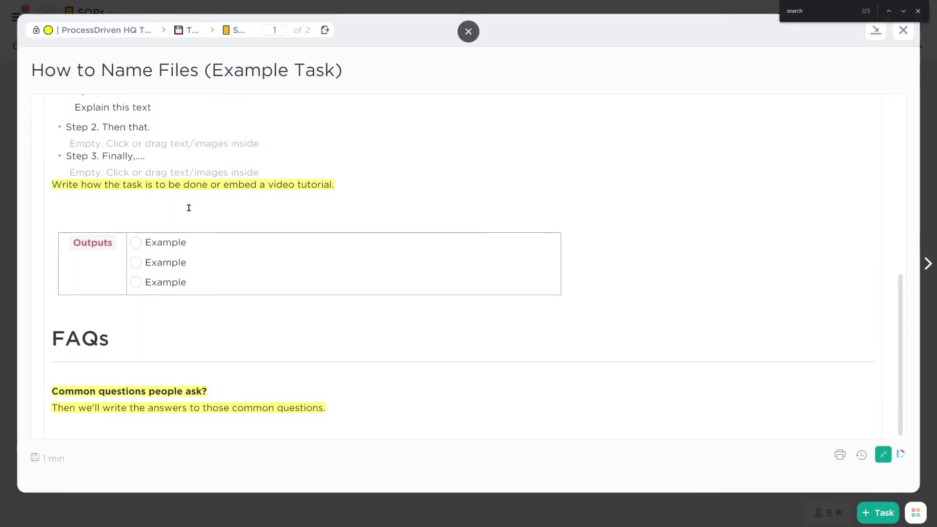
left_click_drag(367, 414, 19, 400)
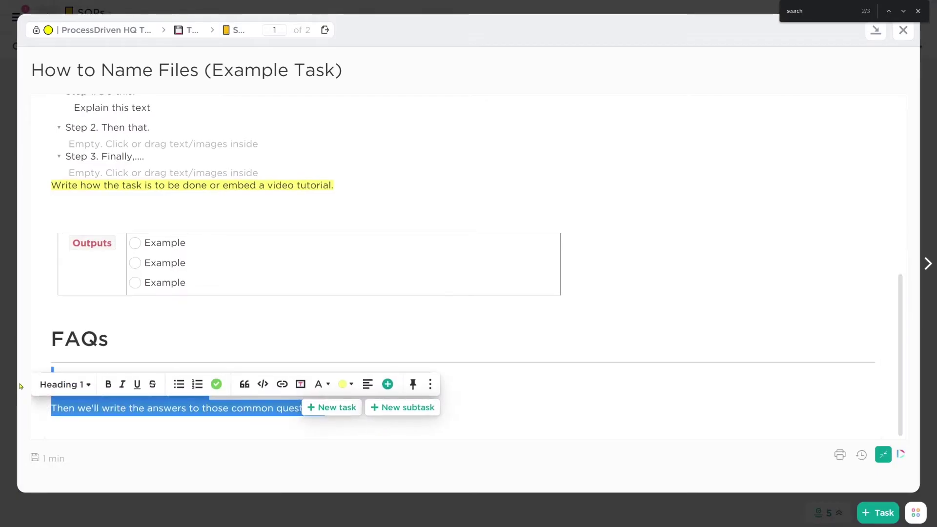
left_click(132, 412)
left_click_drag(229, 408, 53, 403)
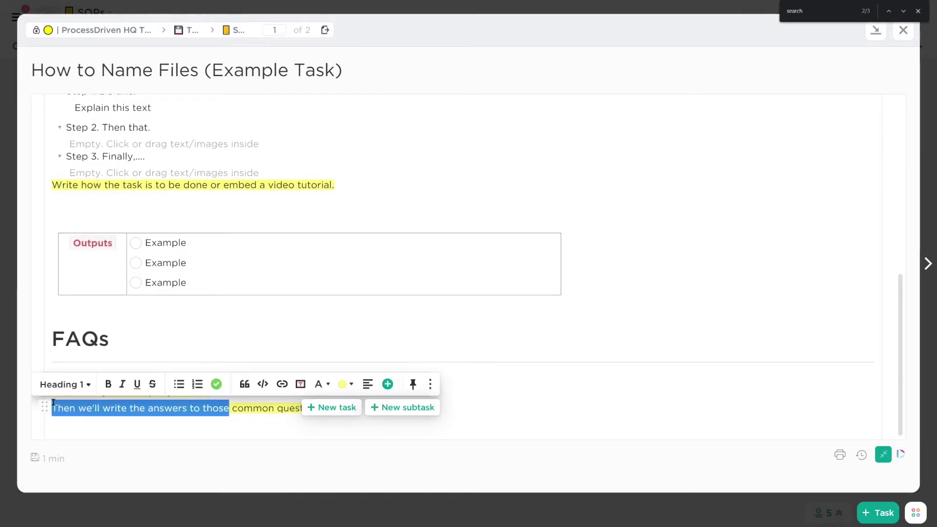
left_click(53, 402)
left_click_drag(230, 391, 42, 391)
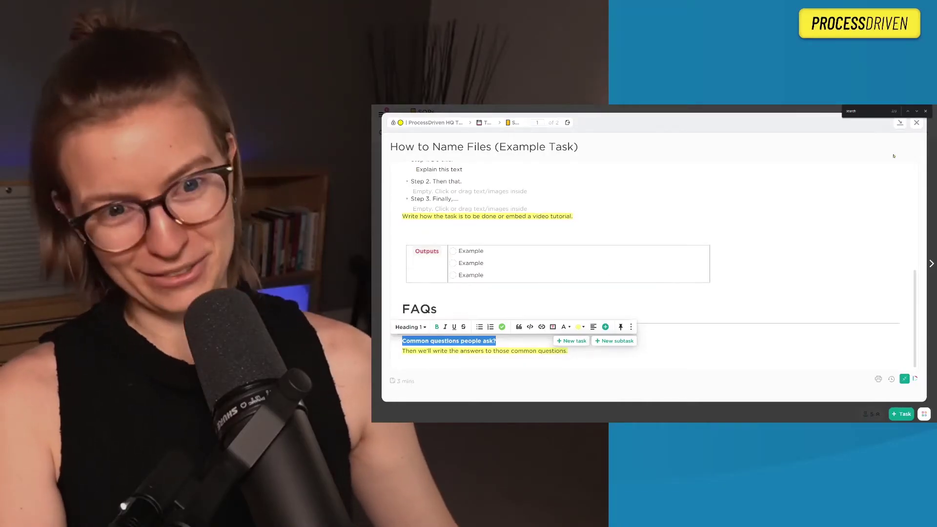
- Close the How to Name Files task, then reopen it and scroll through its description
left_click(917, 123)
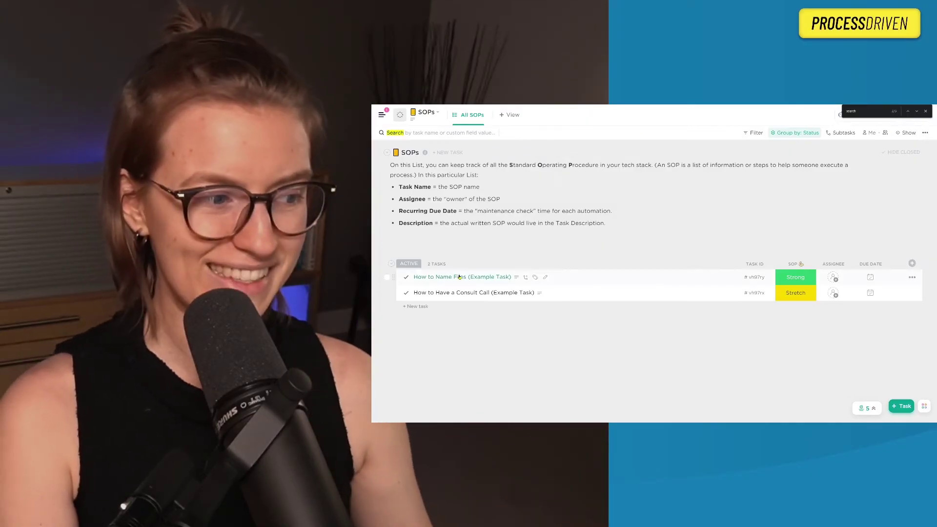
left_click(467, 277)
scroll(528, 287, "down", 5)
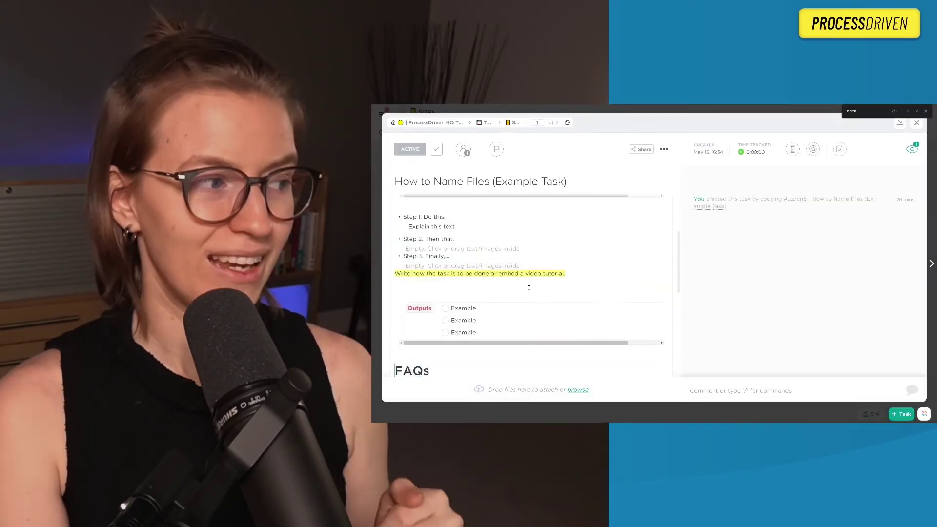
scroll(528, 288, "down", 10)
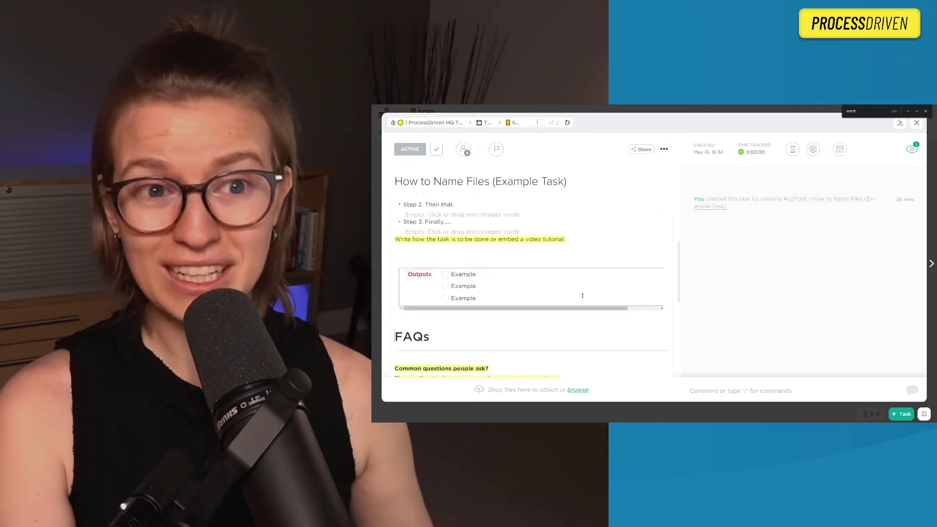
scroll(561, 271, "up", 5)
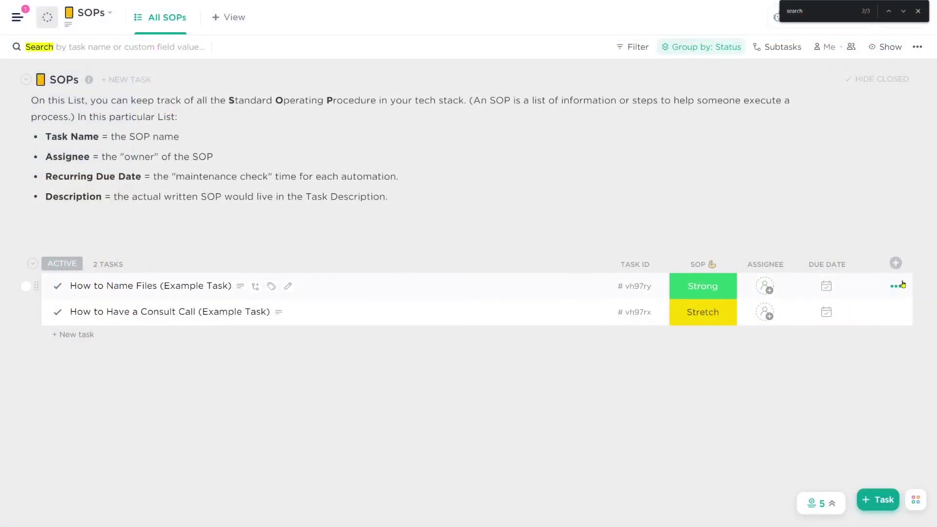
- Add a Relationship column to the SOPs list related to the Team > Roles list
left_click(896, 264)
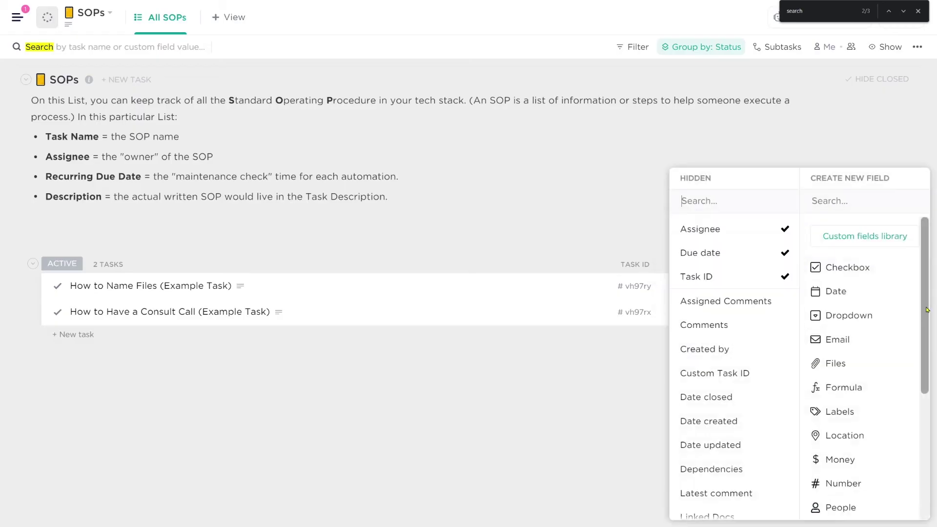
scroll(927, 361, "down", 2)
scroll(923, 371, "down", 3)
mouse_move(878, 418)
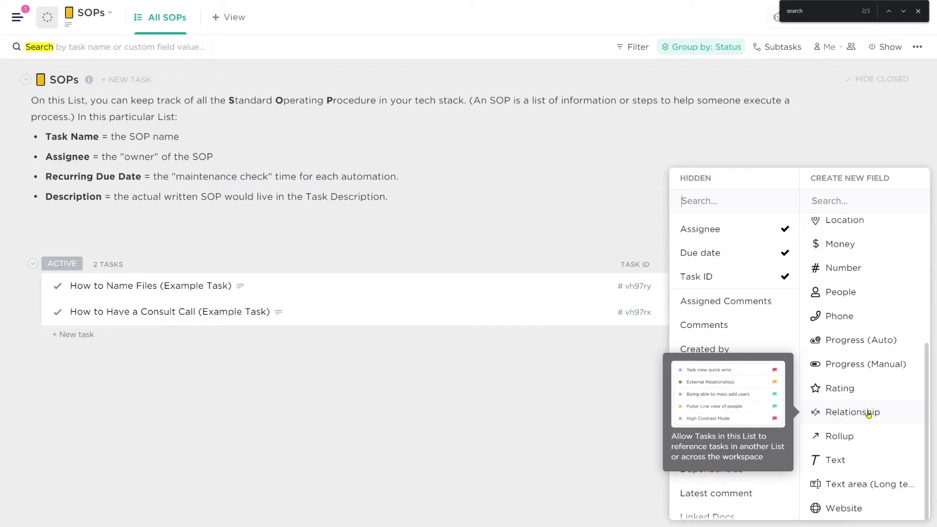
left_click(869, 413)
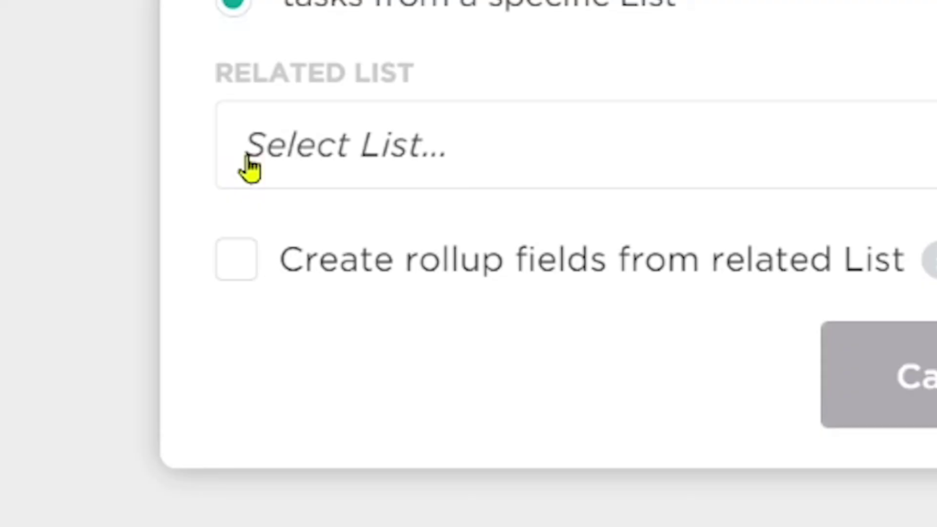
left_click(609, 432)
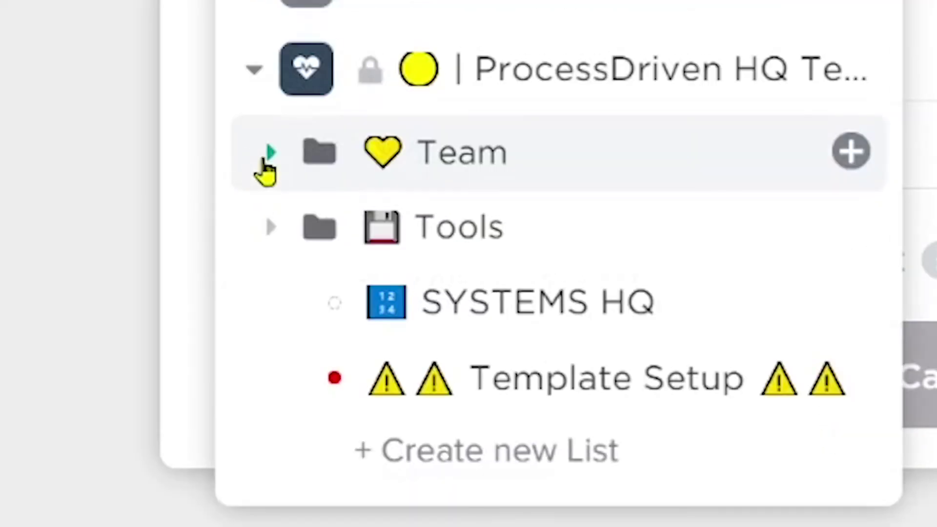
left_click(614, 429)
scroll(613, 430, "down", 1)
left_click(483, 125)
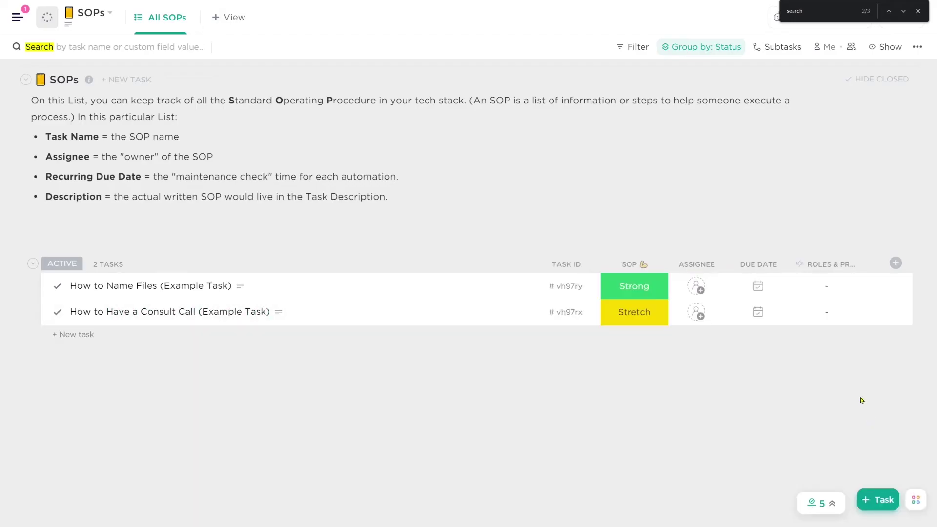
- Link CEO (Example Task) in the How to Name Files Roles & Processes cell
left_click(825, 287)
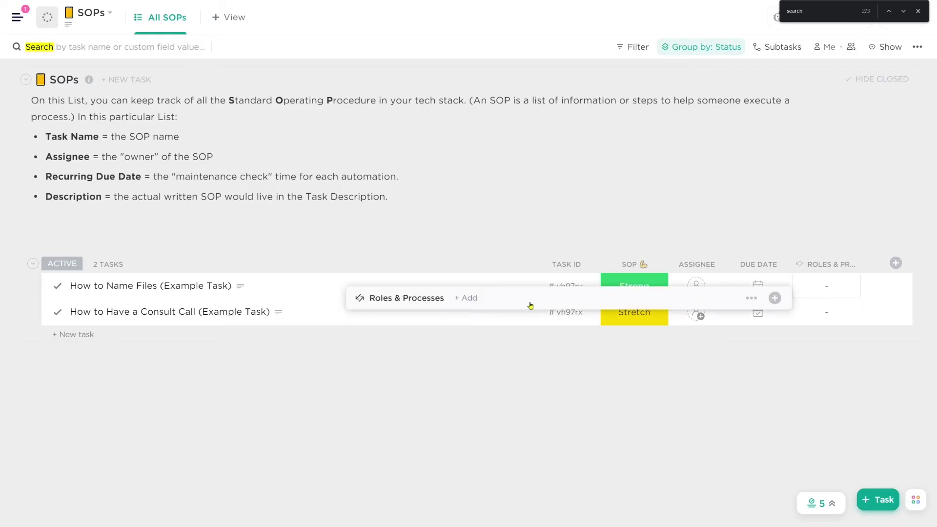
left_click(458, 300)
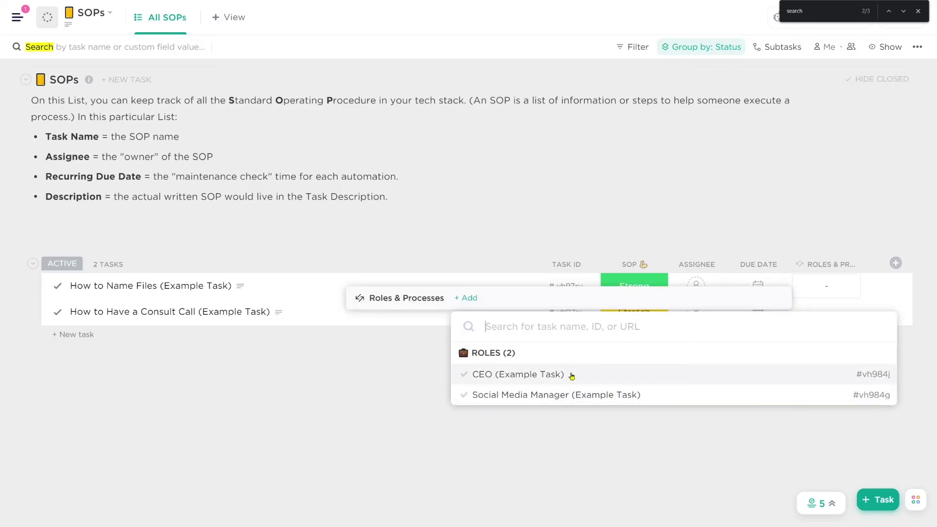
left_click(543, 377)
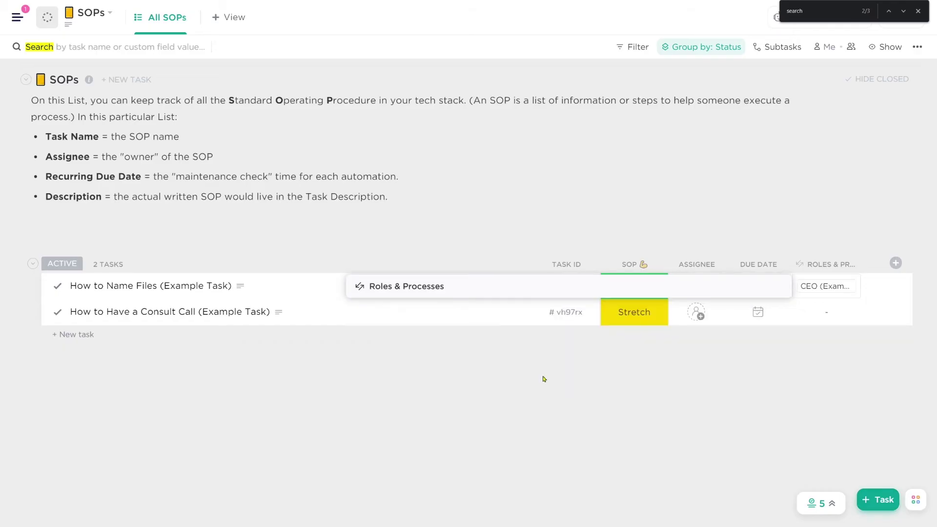
- Open the linked CEO (Example Task) from the Roles & Processes cell to check it
left_click(825, 280)
left_click(405, 298)
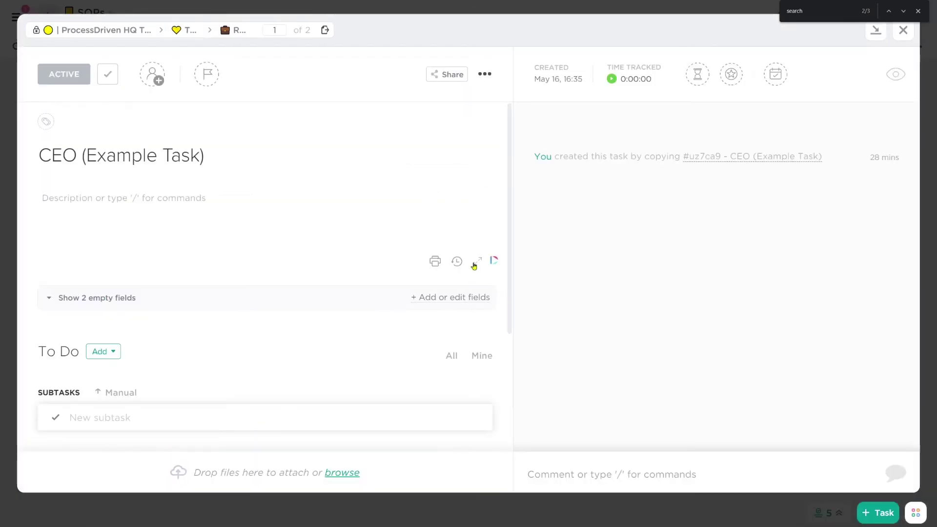
left_click_drag(508, 174, 509, 372)
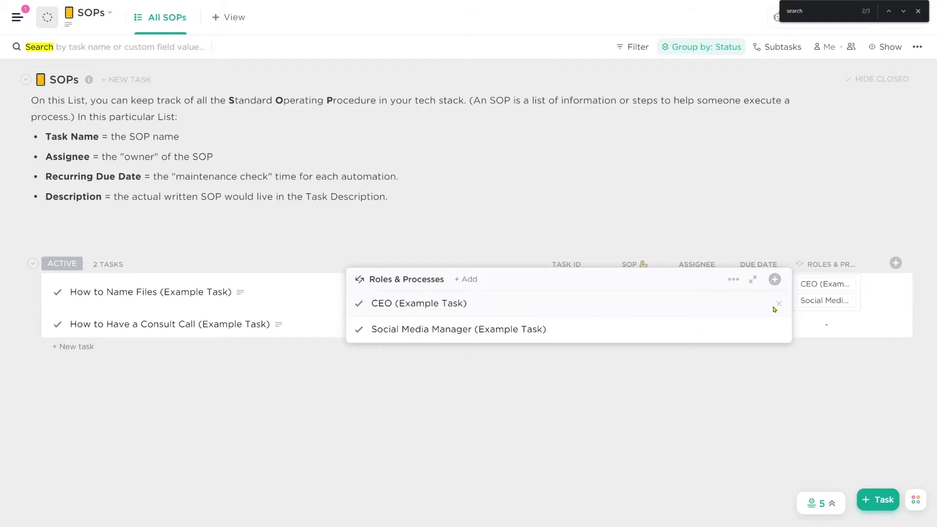
- Remove the CEO (Example Task) link and open the remaining Social Media Manager (Example Task)
left_click(776, 304)
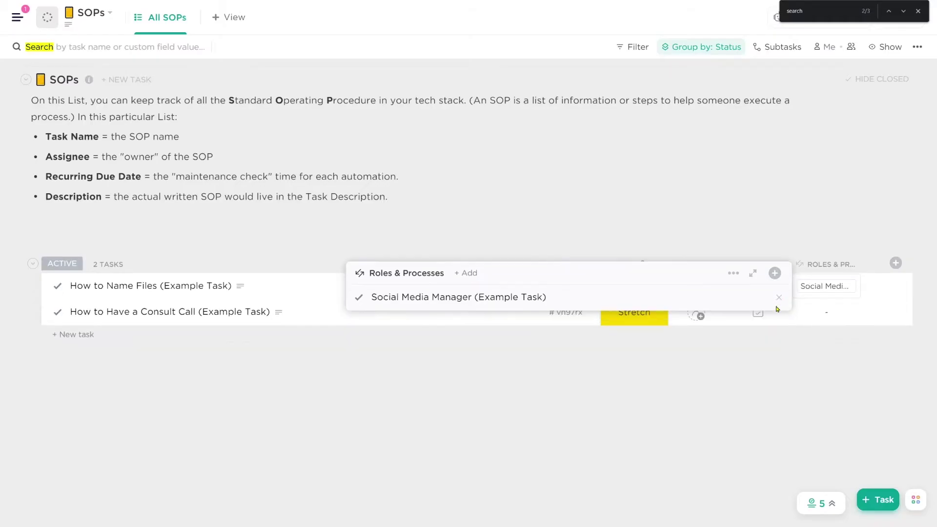
left_click(834, 231)
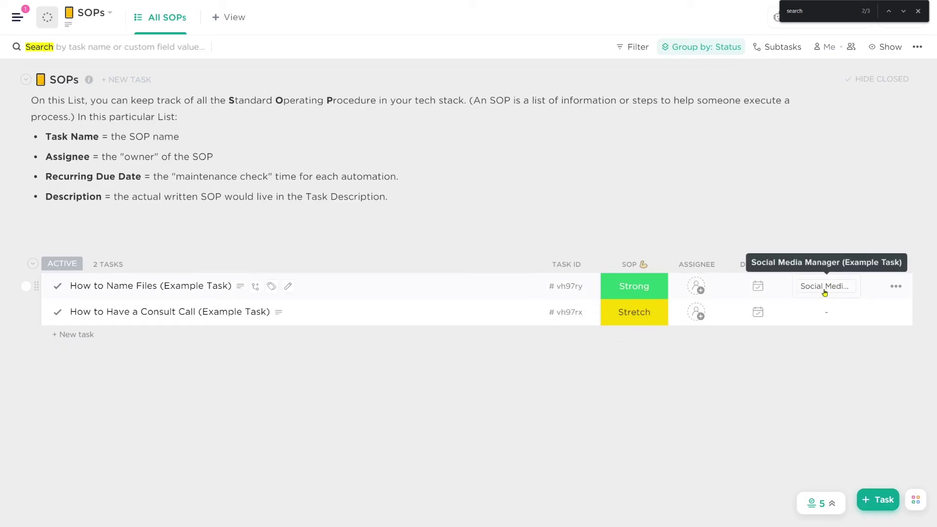
left_click(824, 288)
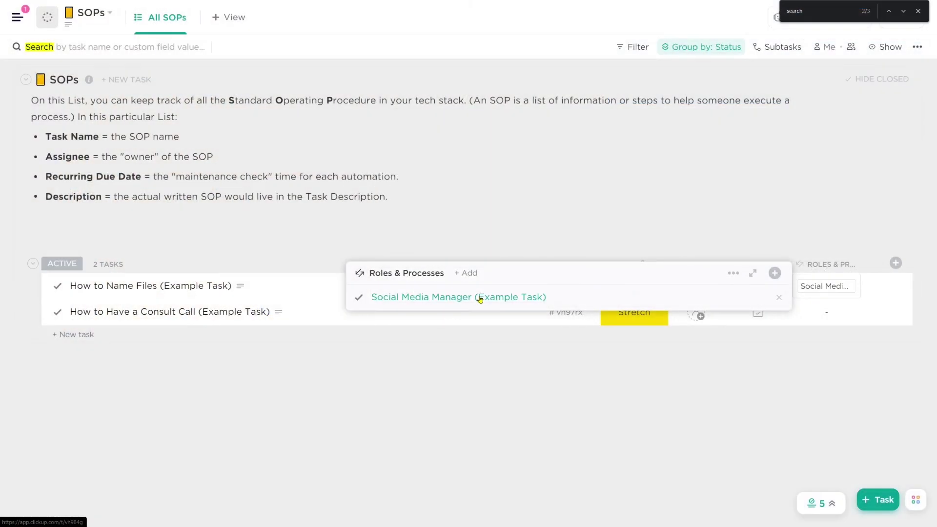
left_click(480, 299)
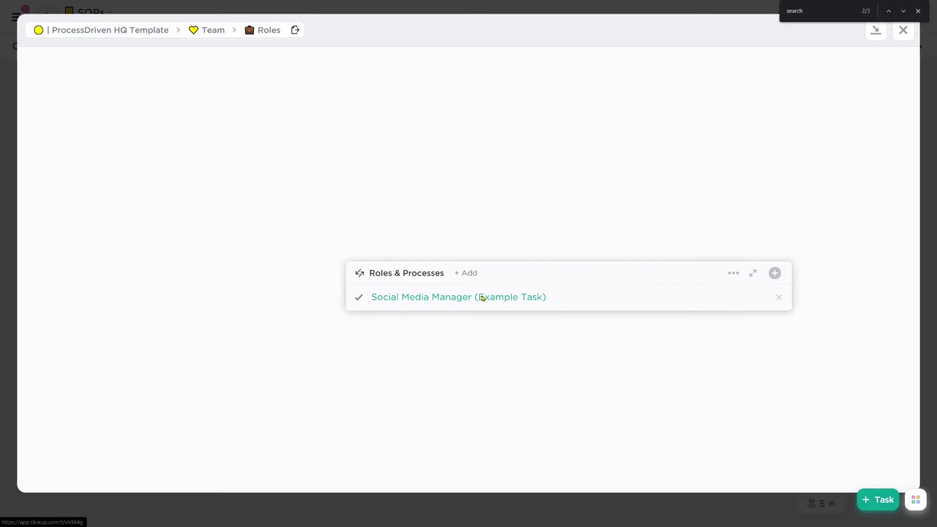